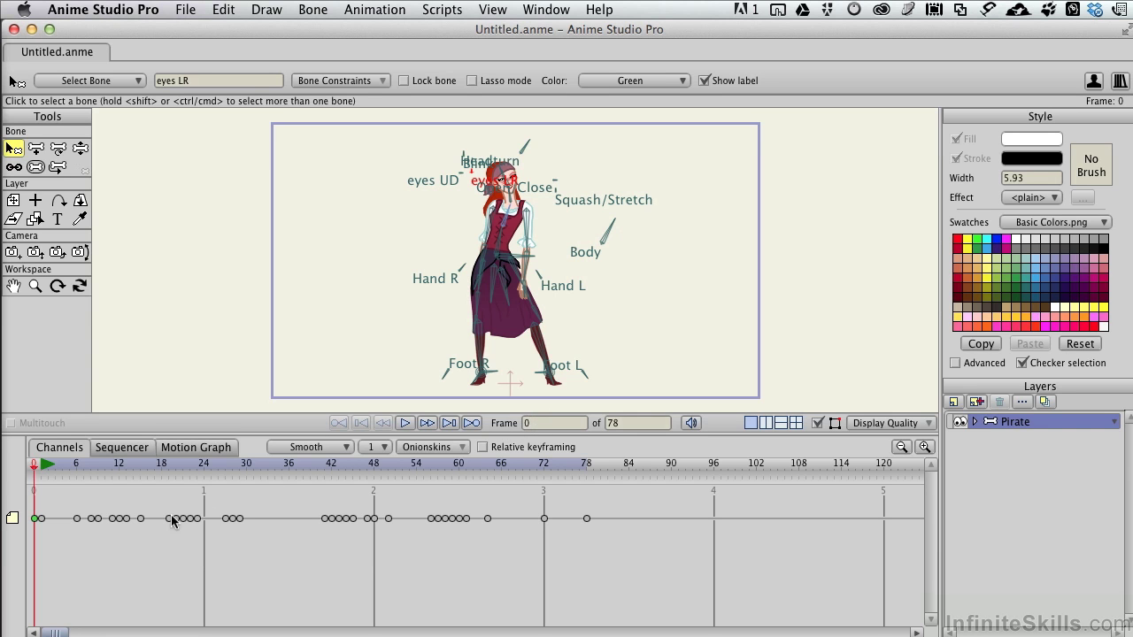
Select the frame 0 keyframe and scrub the pirate animation forward to frame 42
left_click(35, 519)
left_click_drag(34, 473, 333, 471)
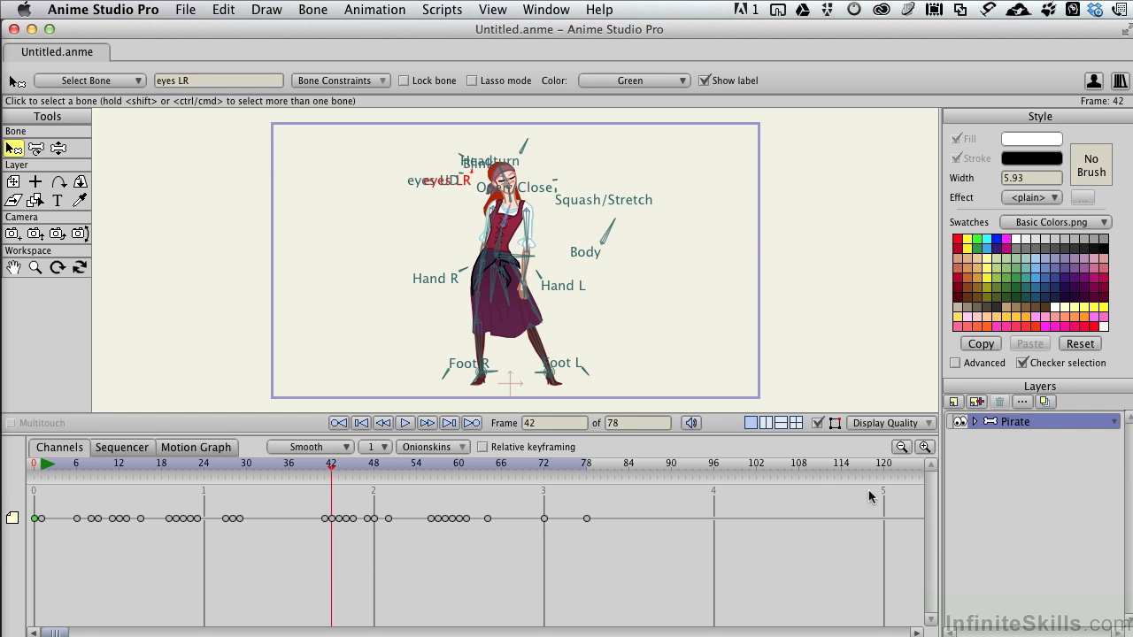
Expand the Pirate group and select the kerchief, ear right, arm left, Pirate, hand left and forearm Left layers
left_click(975, 422)
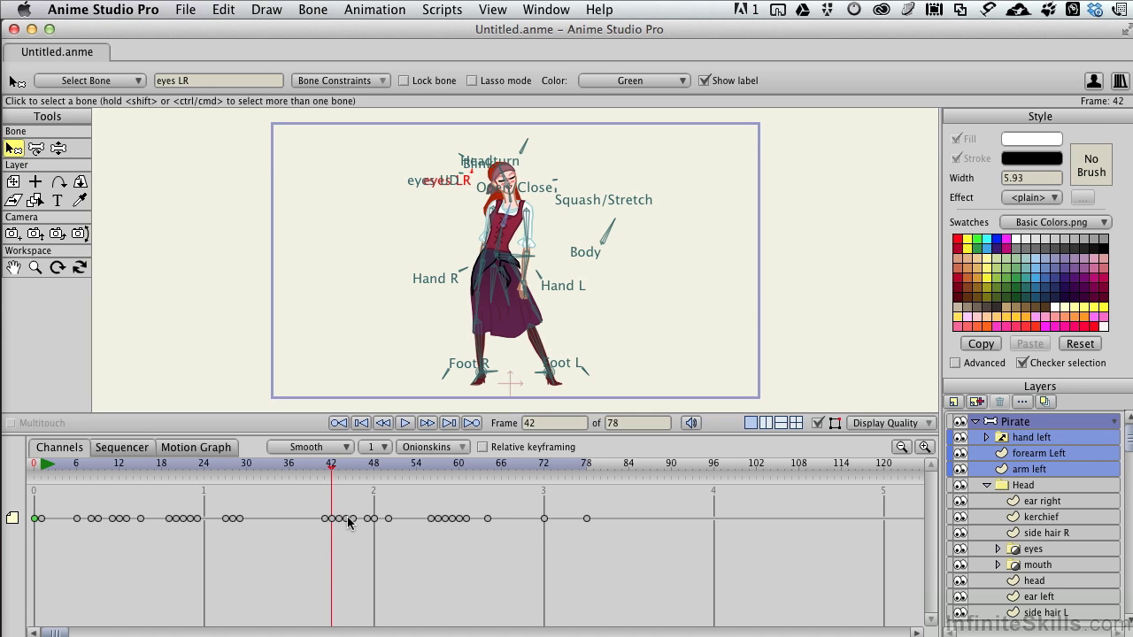
left_click(1048, 519)
left_click(1044, 501)
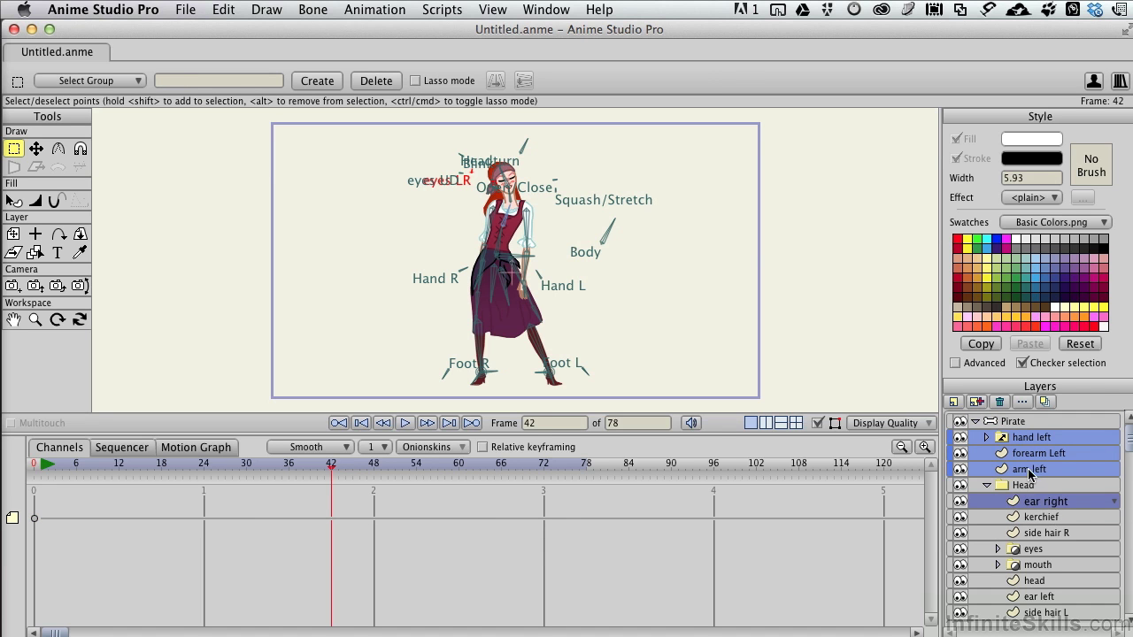
left_click(1030, 470)
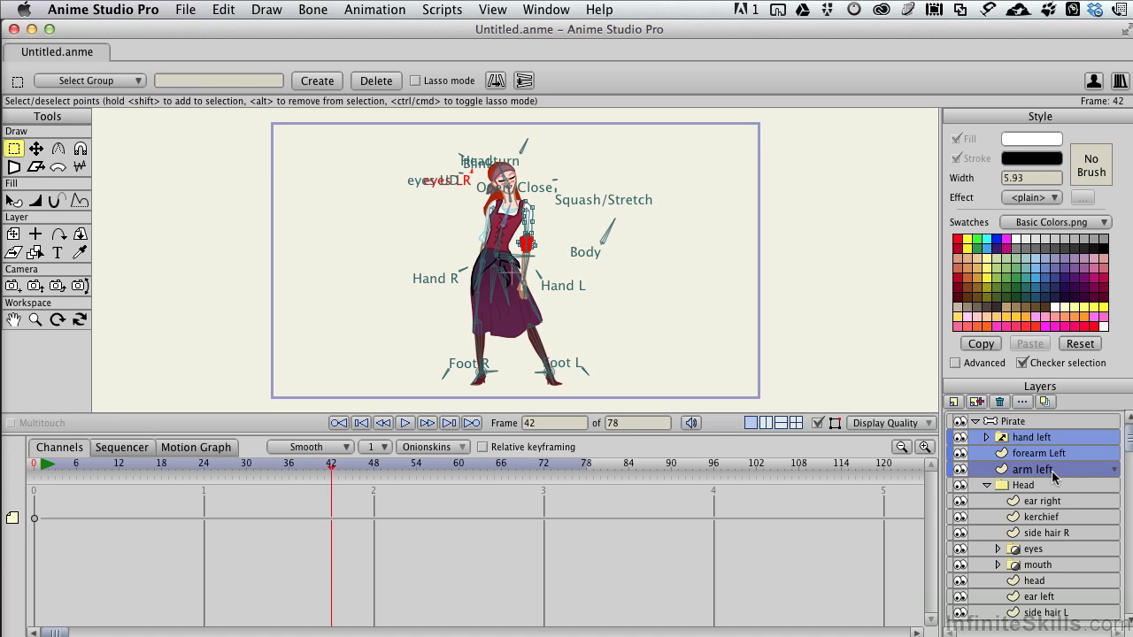
left_click(1031, 421)
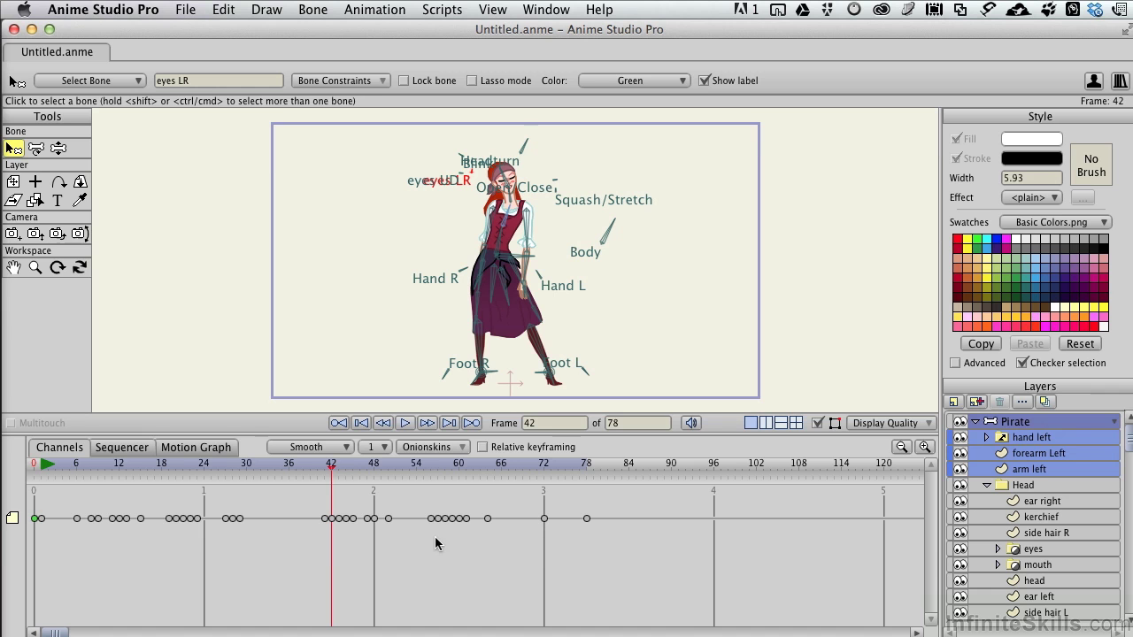
left_click(1033, 438)
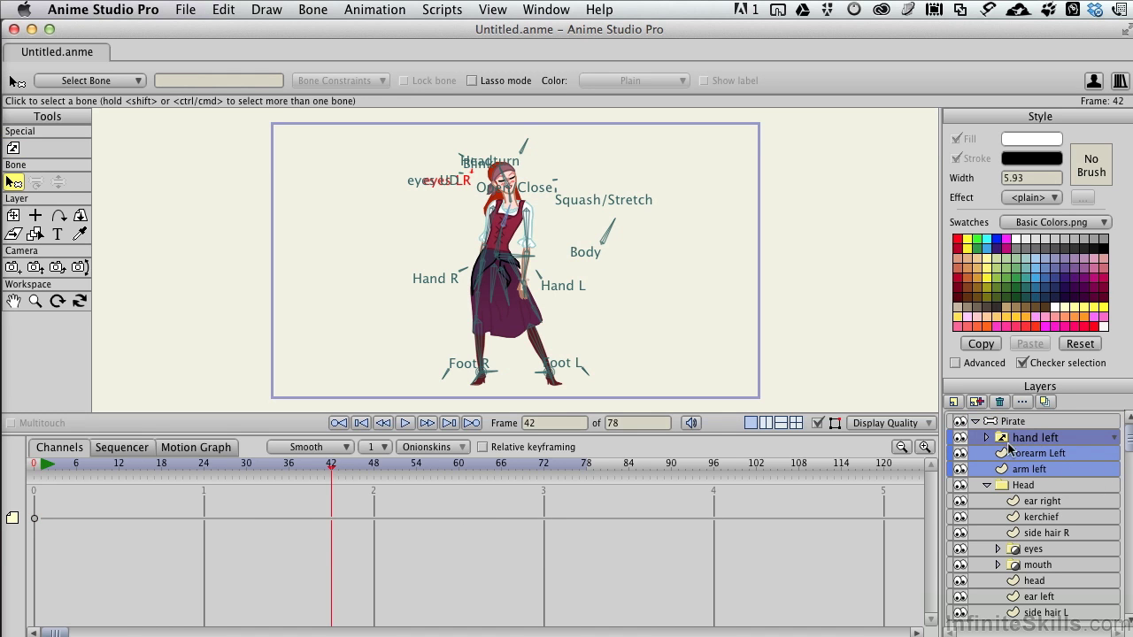
left_click(1039, 455)
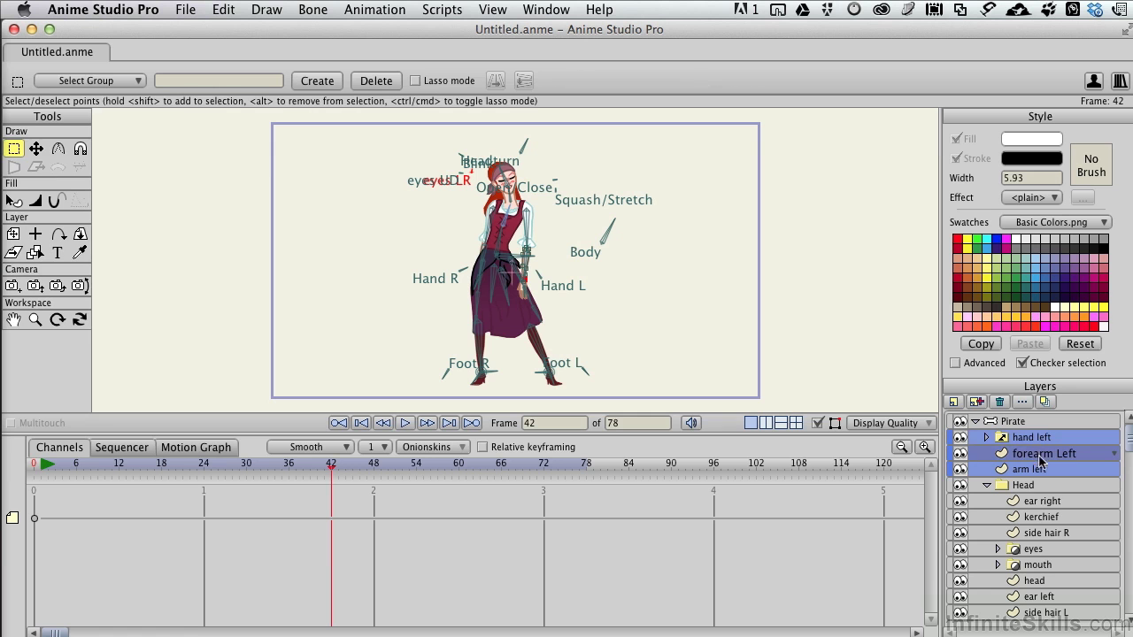
Expand the eyes group to inspect it, then collapse the eyes group and Head folder
left_click(1032, 552)
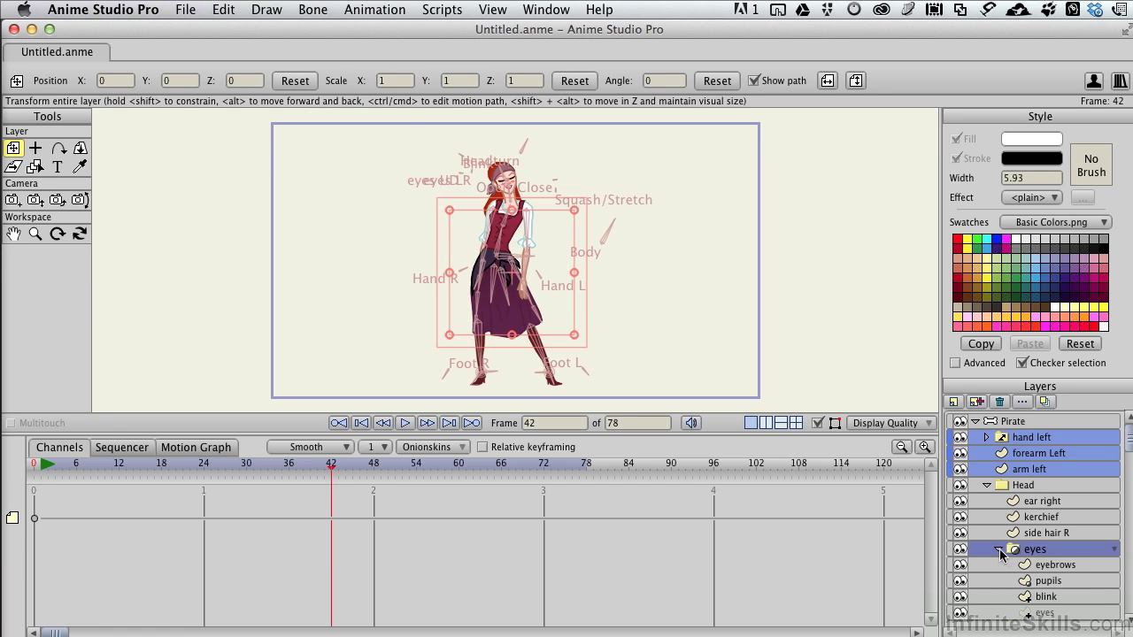
mouse_move(1001, 555)
left_mouse_down()
mouse_move(1074, 599)
mouse_move(1051, 566)
mouse_move(896, 540)
mouse_move(703, 532)
left_mouse_up()
scroll(1051, 568, "down", 3)
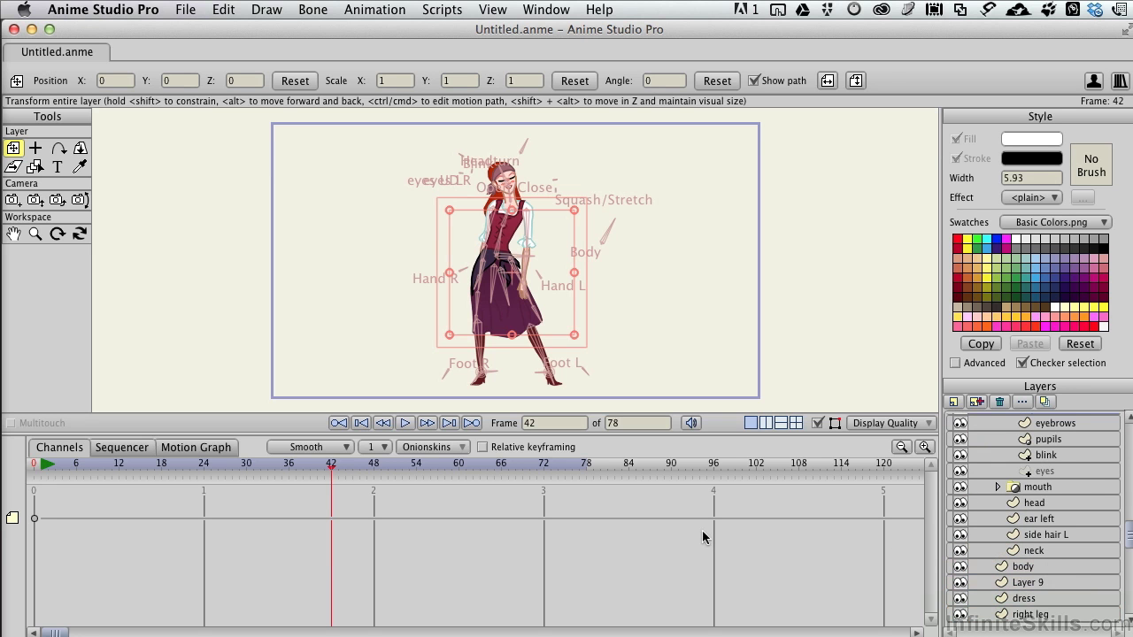
scroll(1040, 470, "up", 4)
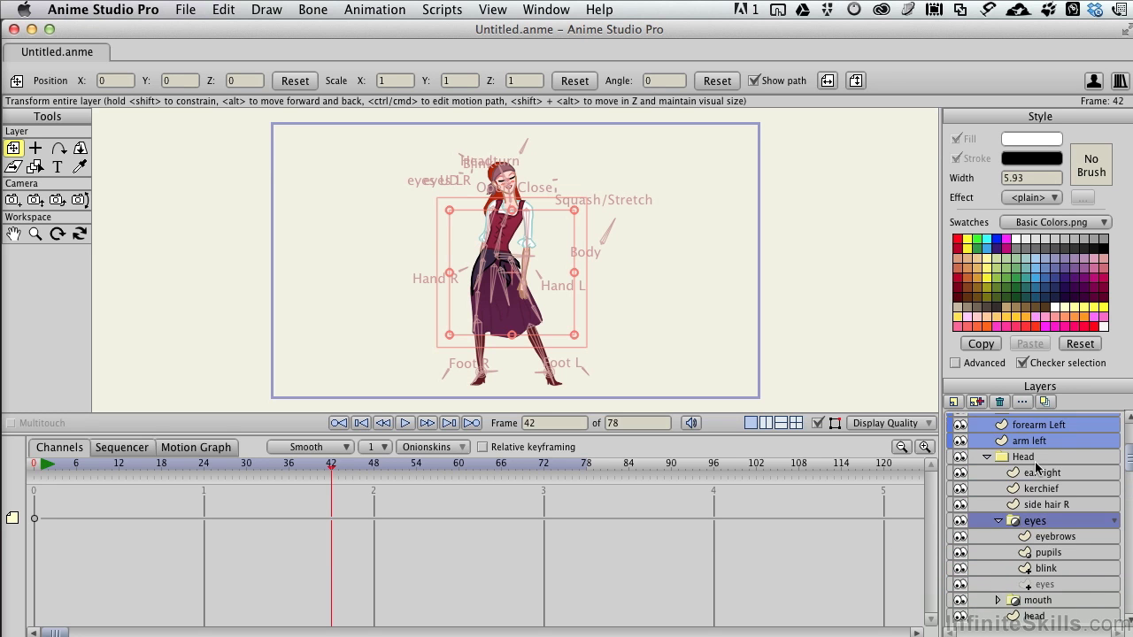
left_click(997, 522)
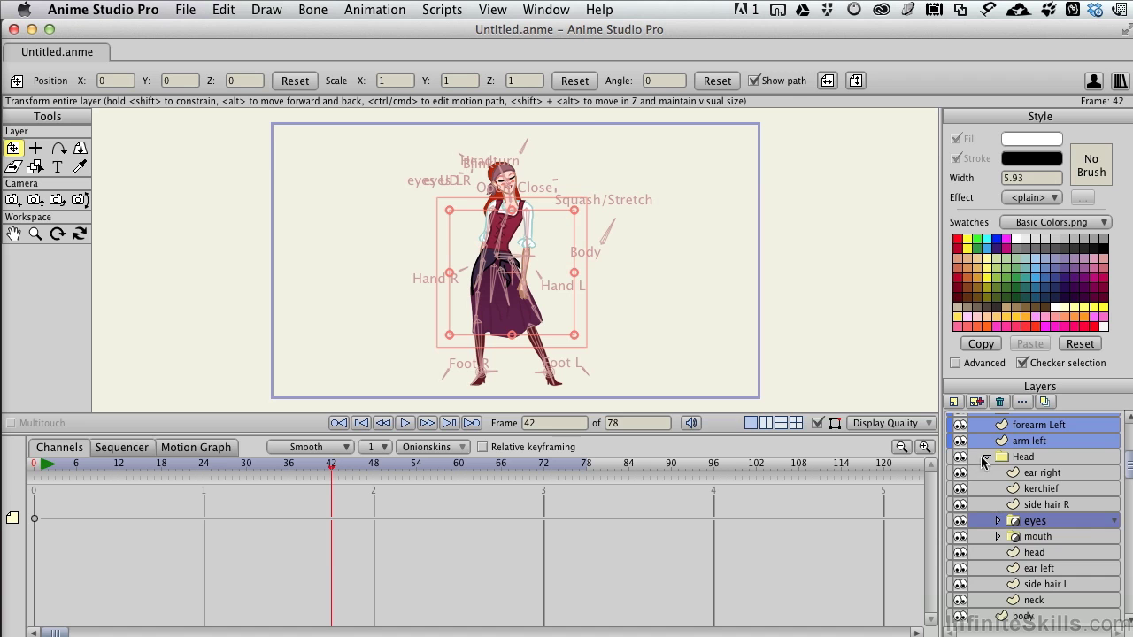
left_click(986, 457)
scroll(1005, 483, "up", 2)
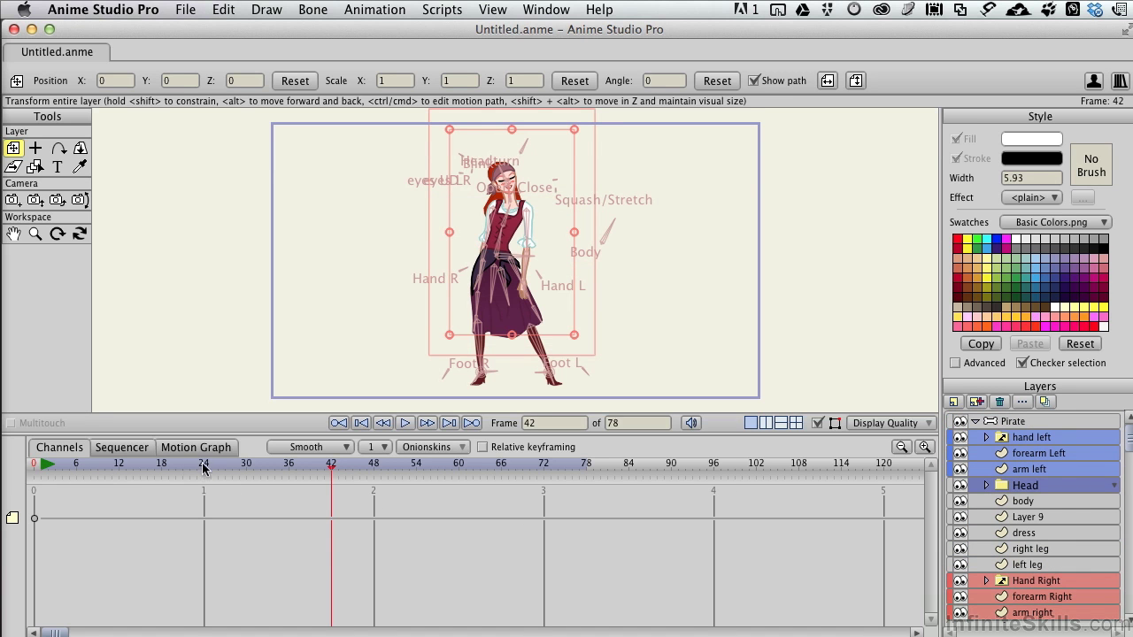
Switch the timeline from Sequencer to Motion Graph view and select the Pirate group layer
left_click(118, 450)
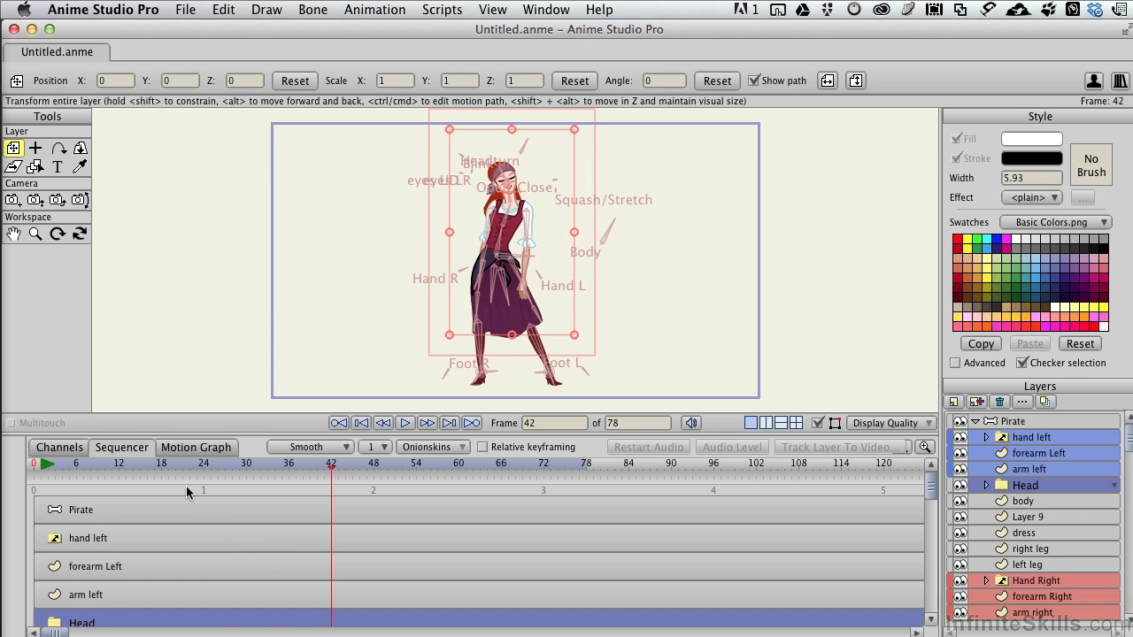
left_click(196, 447)
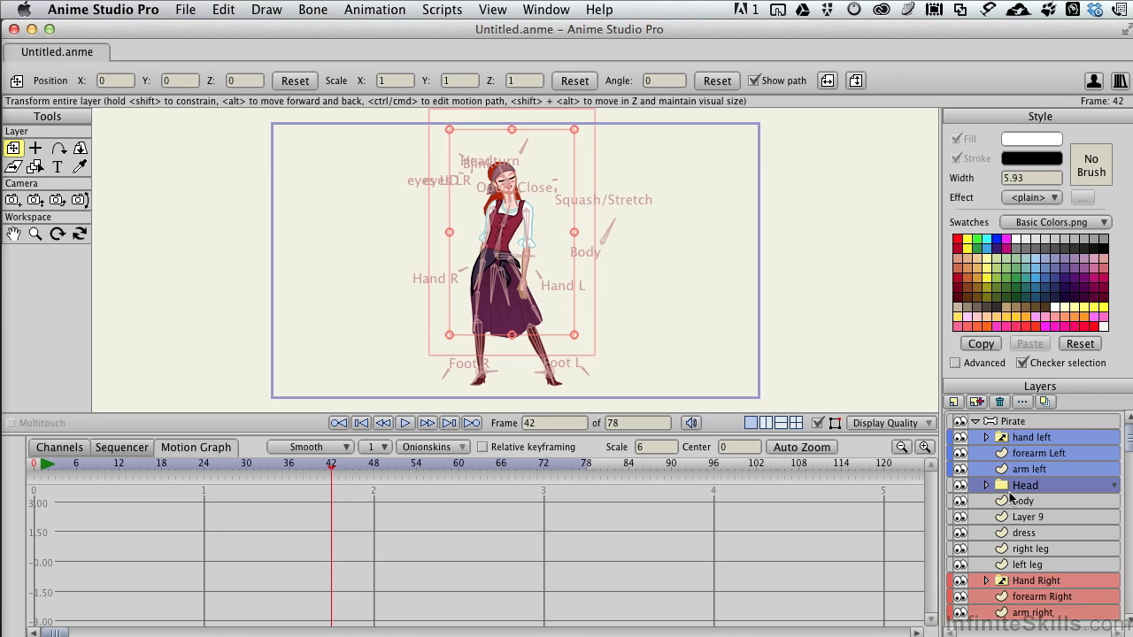
left_click(1025, 424)
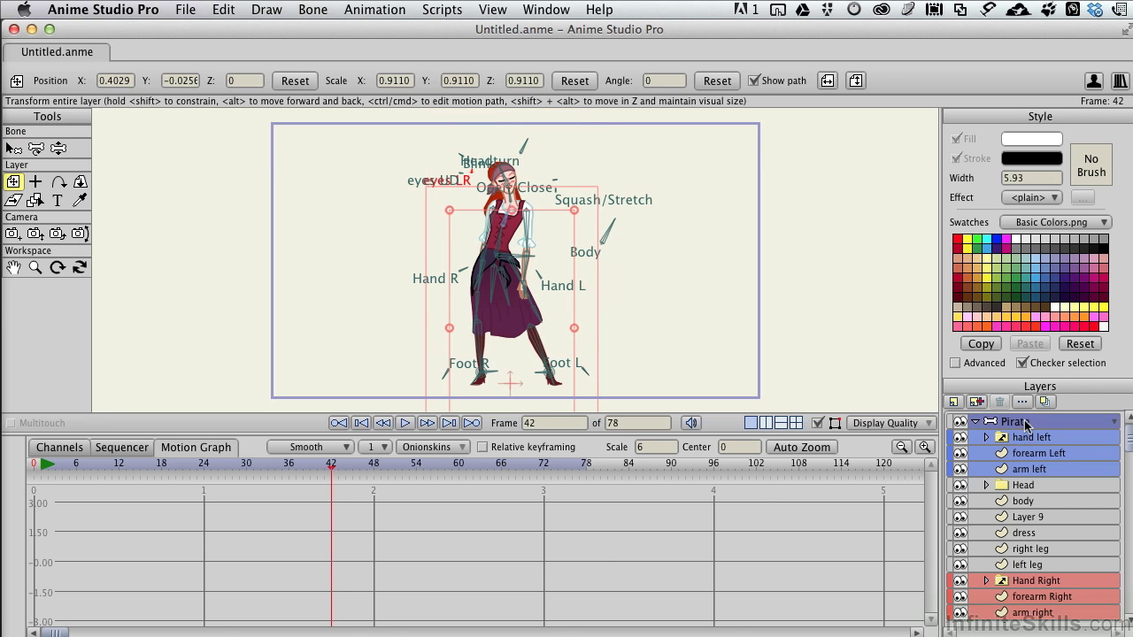
Enable onion skins with Relative frames and scrub the playhead to frame 44 to preview them
left_click(454, 450)
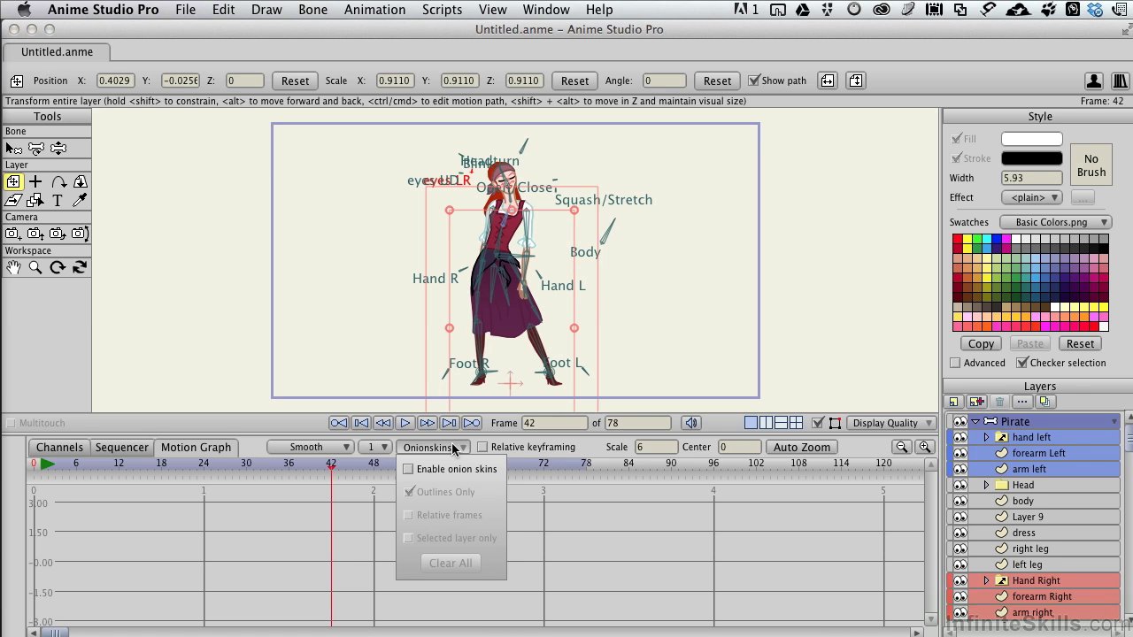
left_click(408, 470)
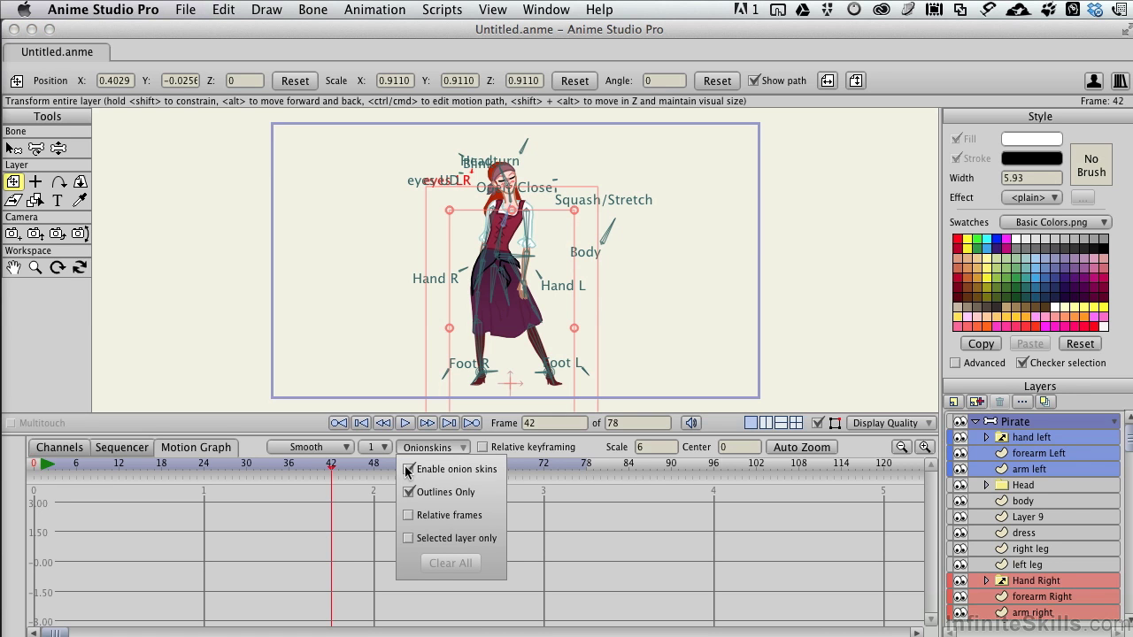
left_click(408, 515)
mouse_move(333, 466)
left_mouse_down()
mouse_move(304, 466)
mouse_move(534, 466)
mouse_move(349, 467)
left_mouse_up()
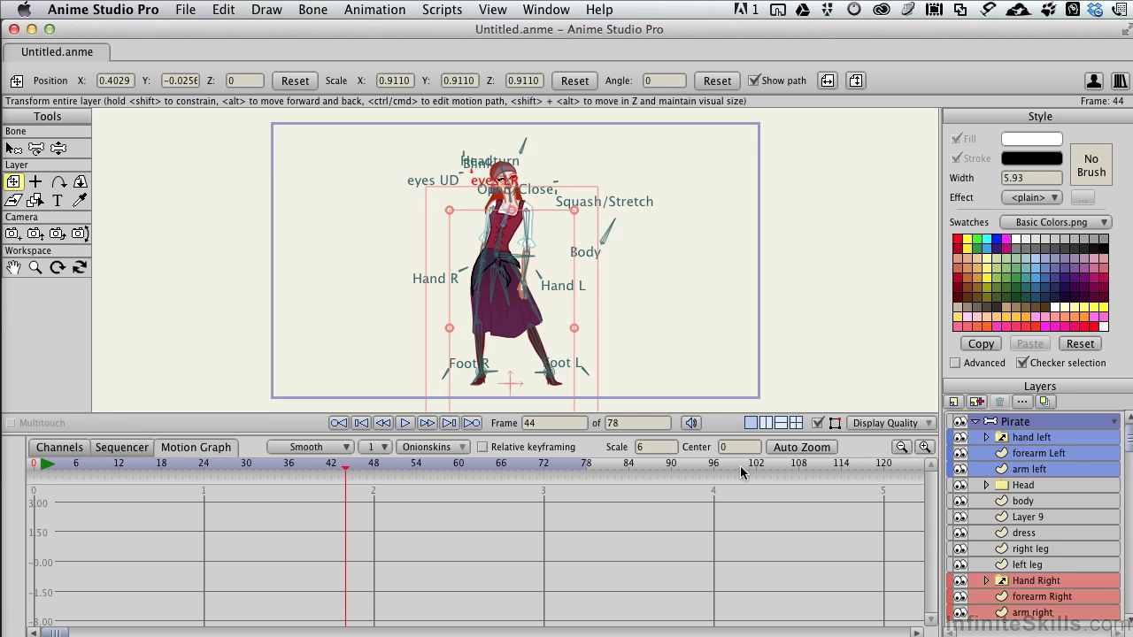
Change the animation's end frame from 78 to 102
double_click(636, 423)
type("102")
key("Return")
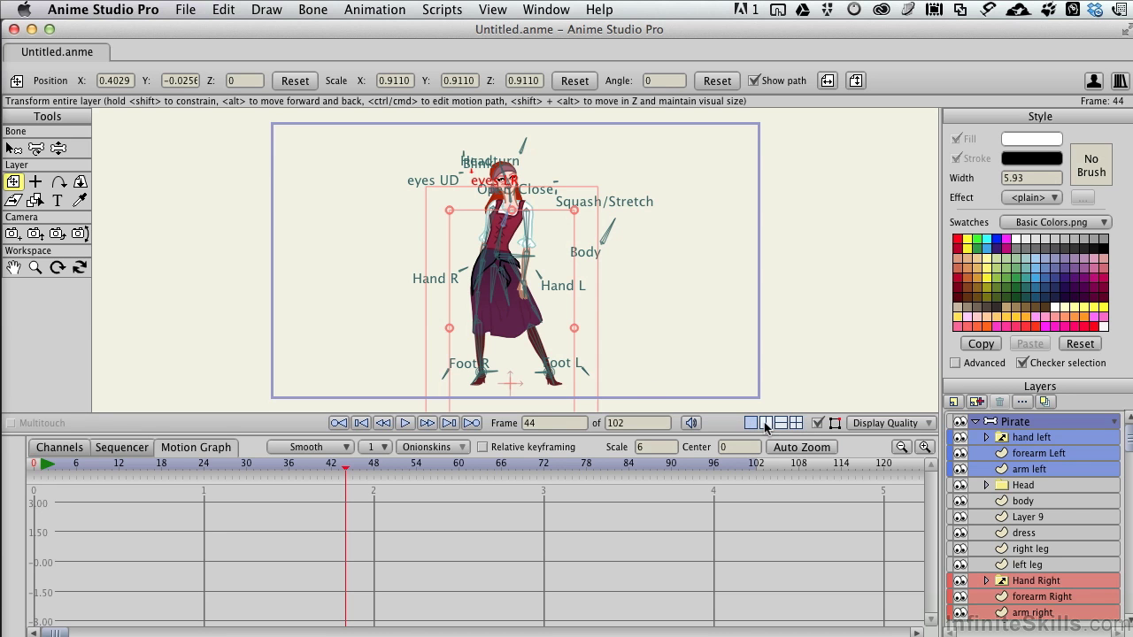
left_click(765, 424)
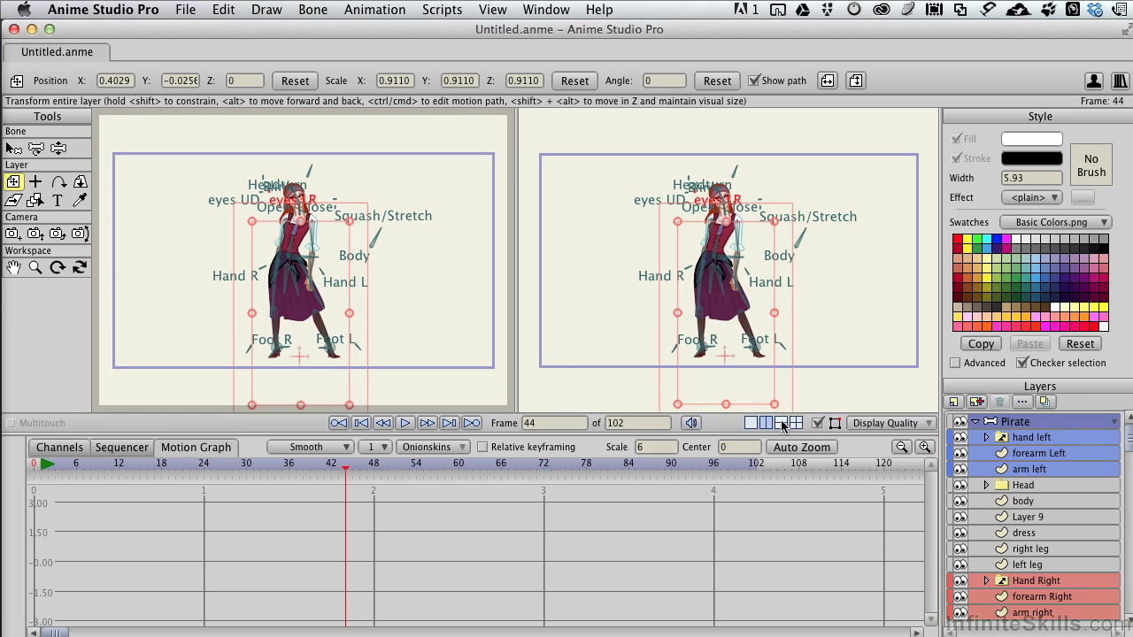
left_click(781, 424)
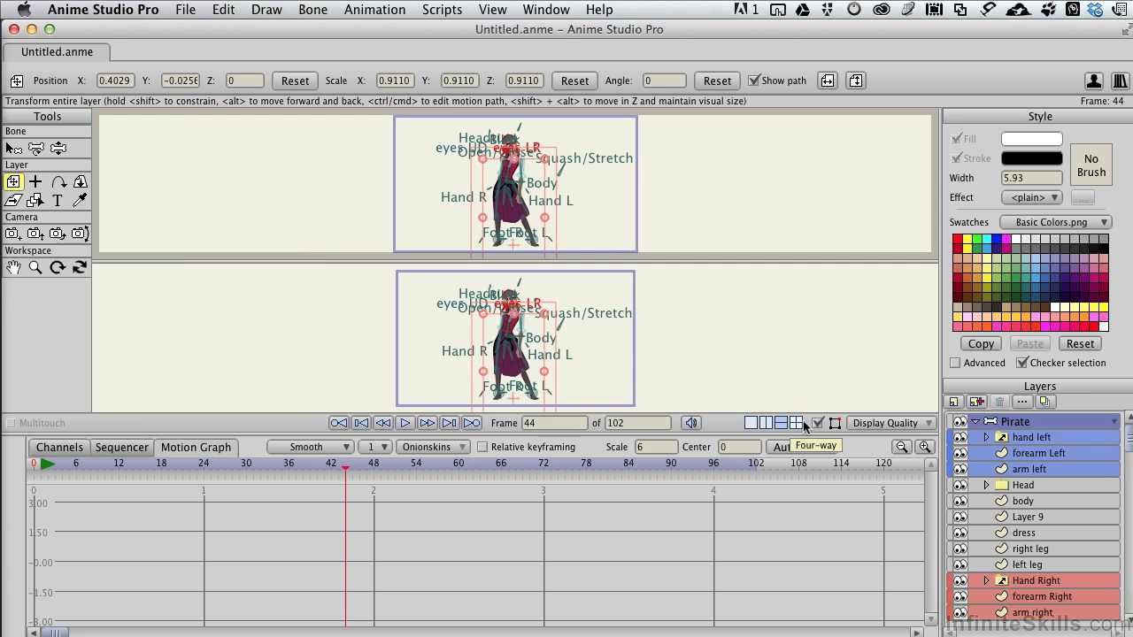
left_click(797, 424)
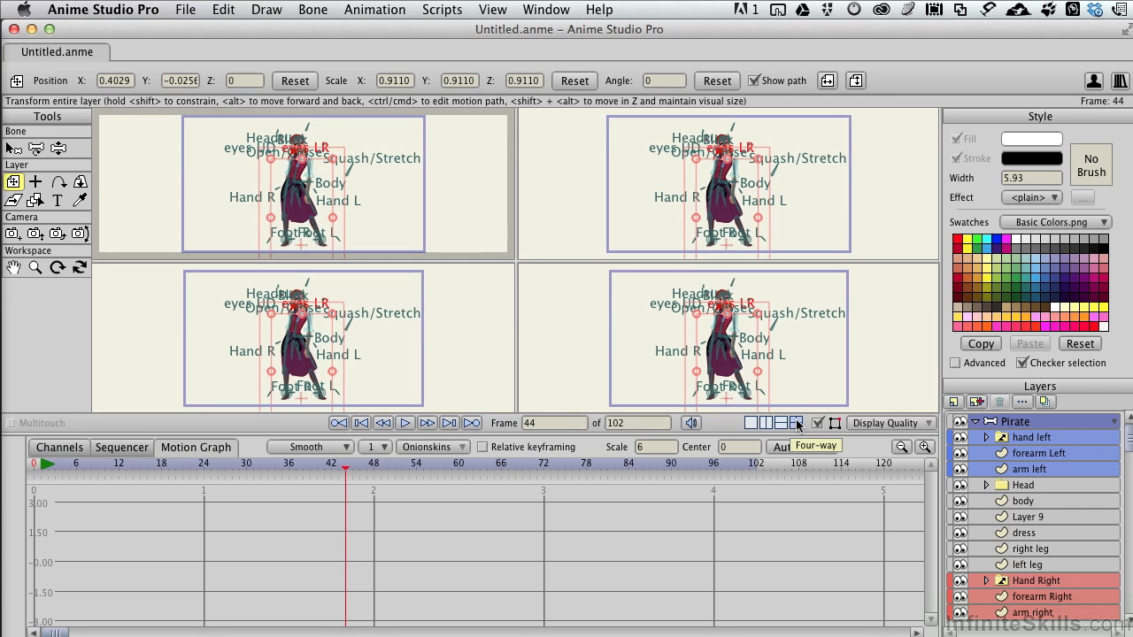
left_click(750, 423)
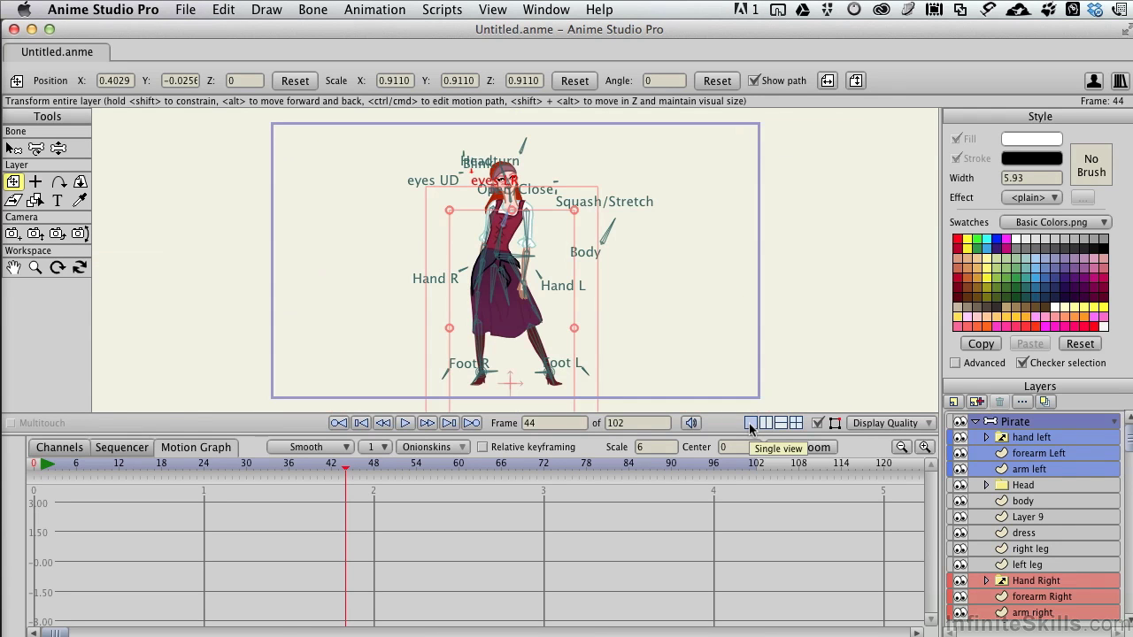
Show the Display Quality panel with Wireframe to Preview levels and detail options
left_click(876, 424)
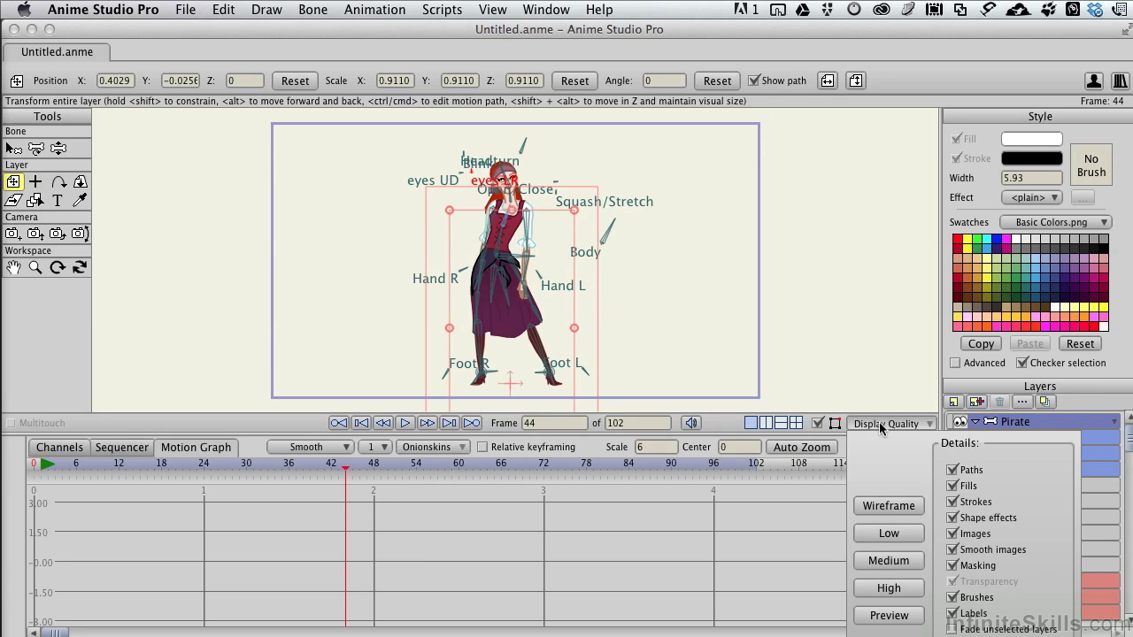